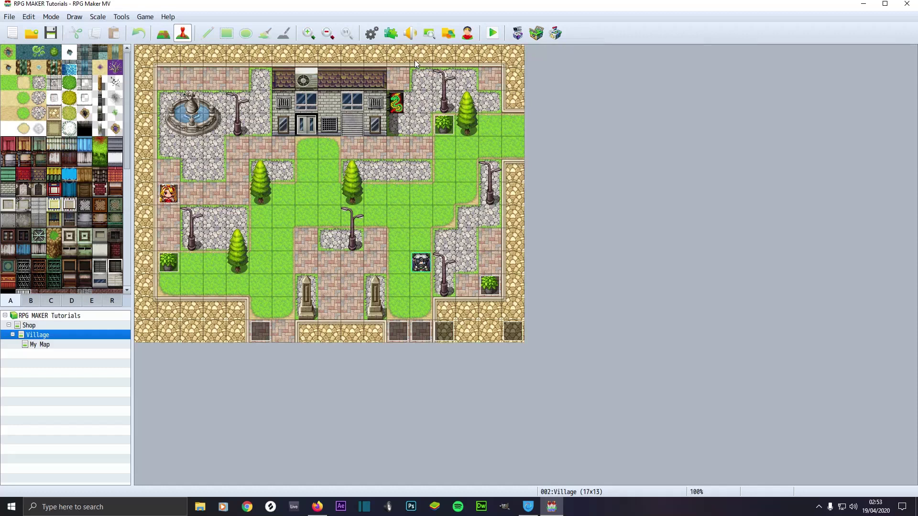
# Step: Review the installed plugins and their on/off status in the Plugin Manager, leaving the list as it is
pyautogui.click(391, 34)
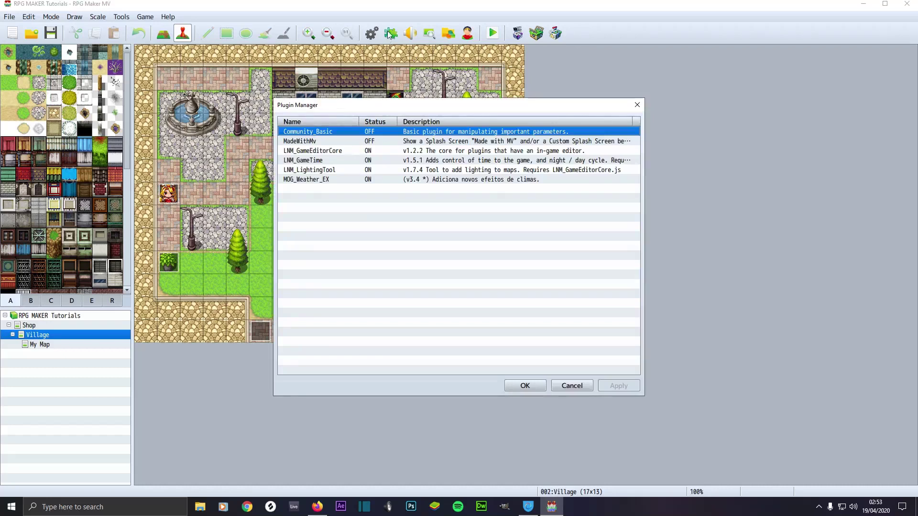
pyautogui.doubleClick(312, 188)
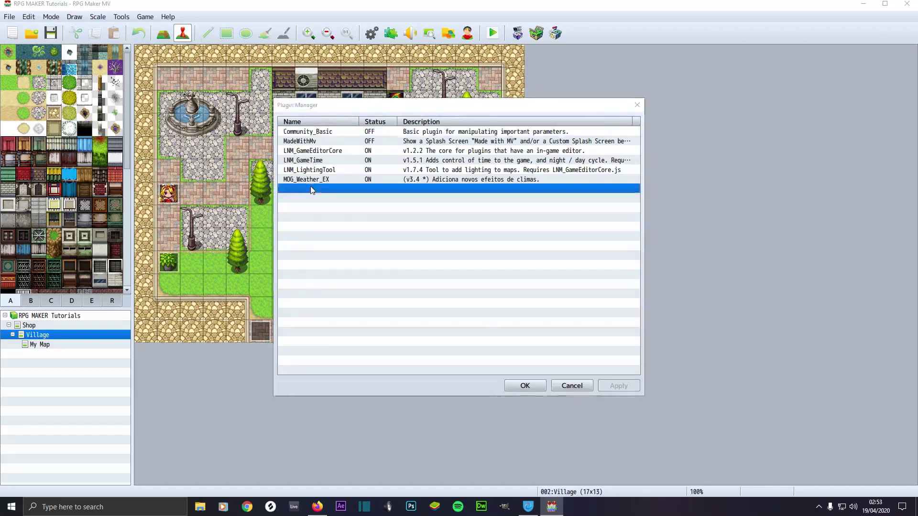
pyautogui.click(698, 391)
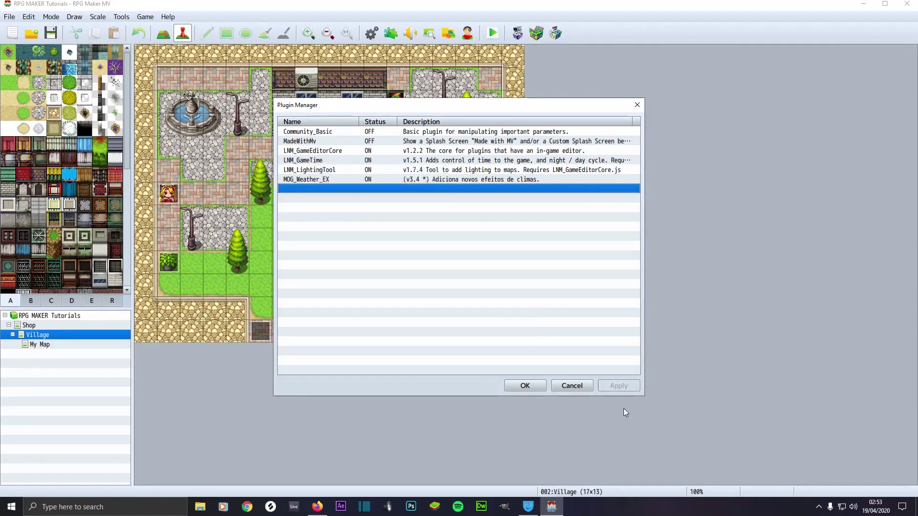
pyautogui.click(526, 386)
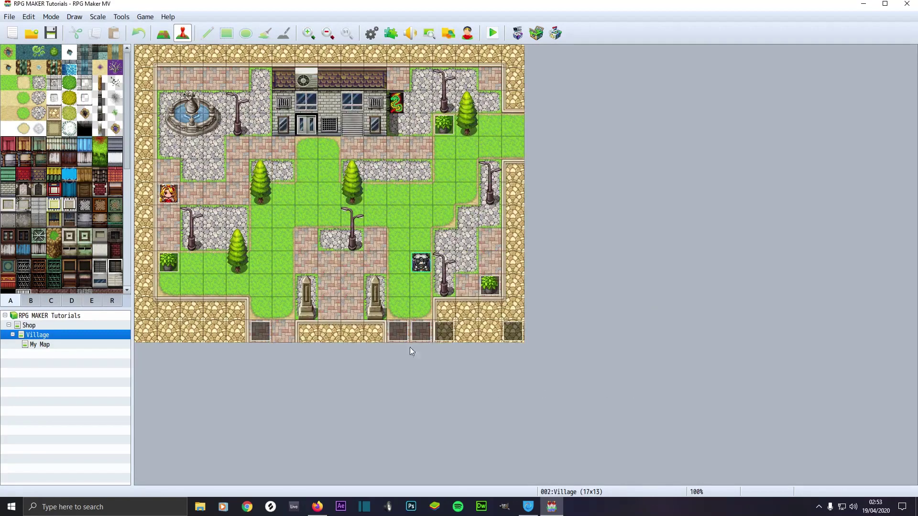
# Step: Open the Village map's event at (5,12) and view the blank Plugin Command dialog on page 1 without adding a command
pyautogui.doubleClick(263, 330)
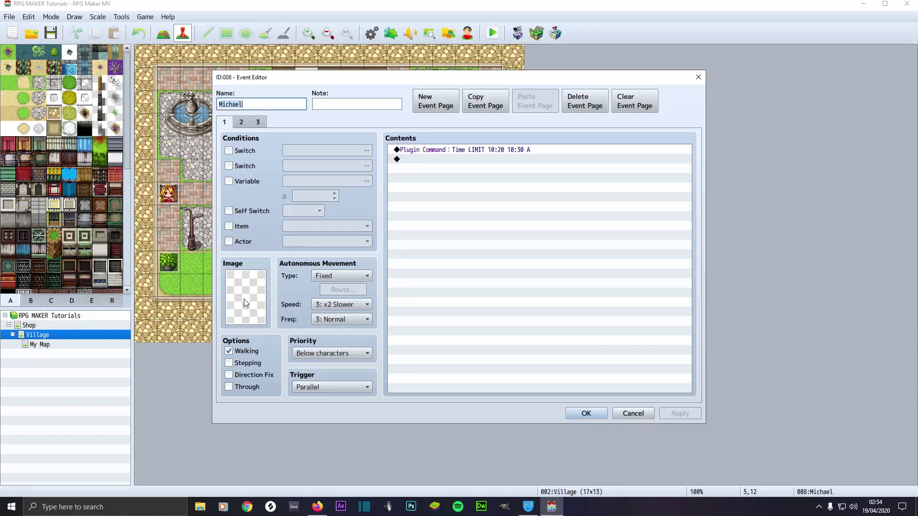
pyautogui.doubleClick(419, 160)
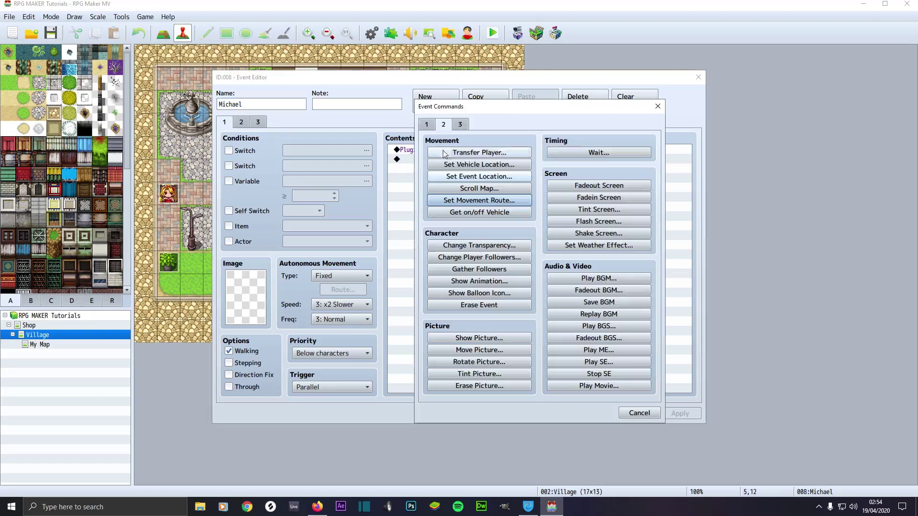
pyautogui.click(460, 124)
pyautogui.click(598, 386)
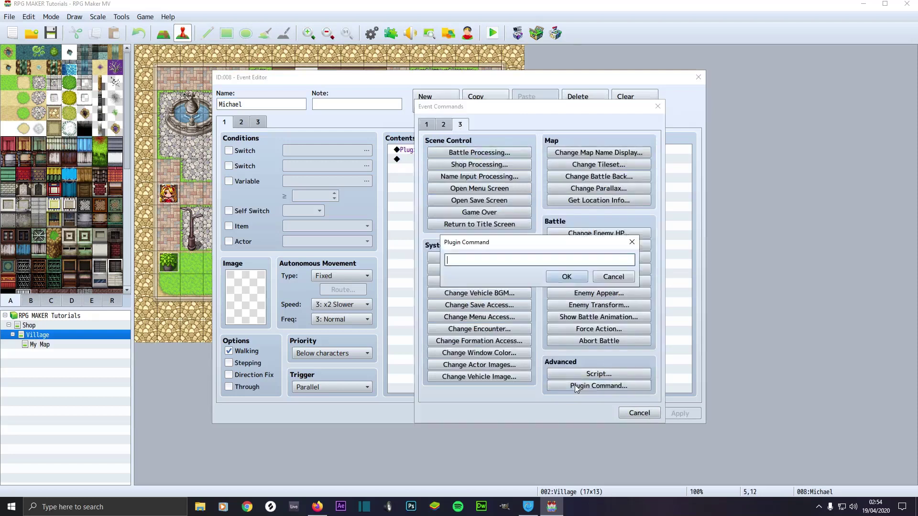
pyautogui.click(606, 276)
pyautogui.click(639, 413)
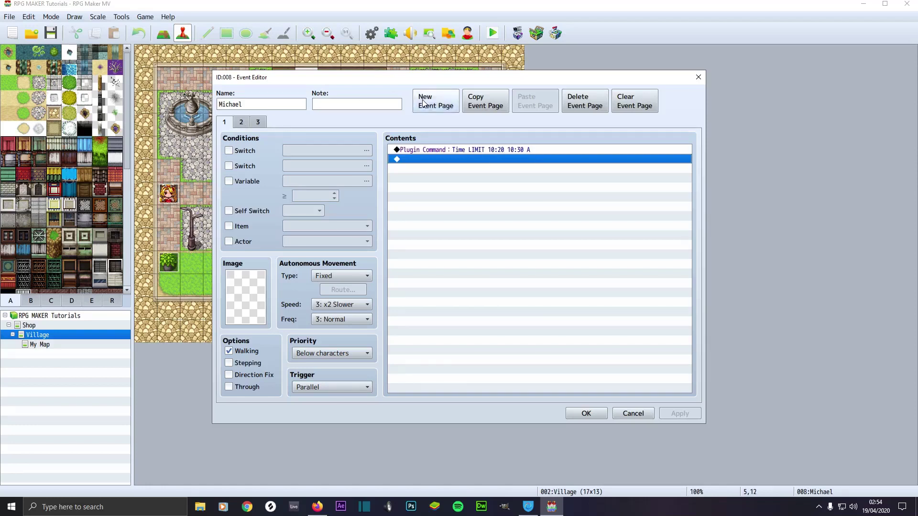
# Step: Compare the self switch condition on event page 2 with the Time LIMIT plugin command on page 1
pyautogui.click(242, 122)
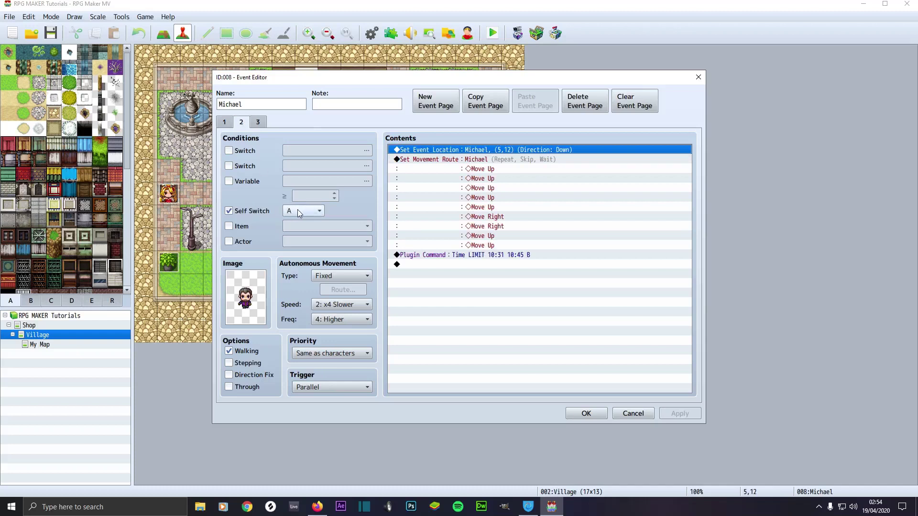
pyautogui.click(224, 122)
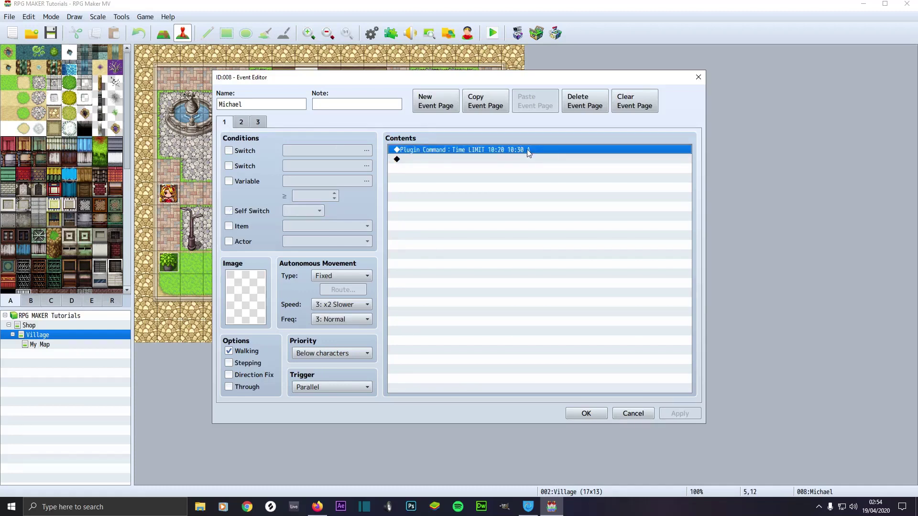
pyautogui.click(242, 124)
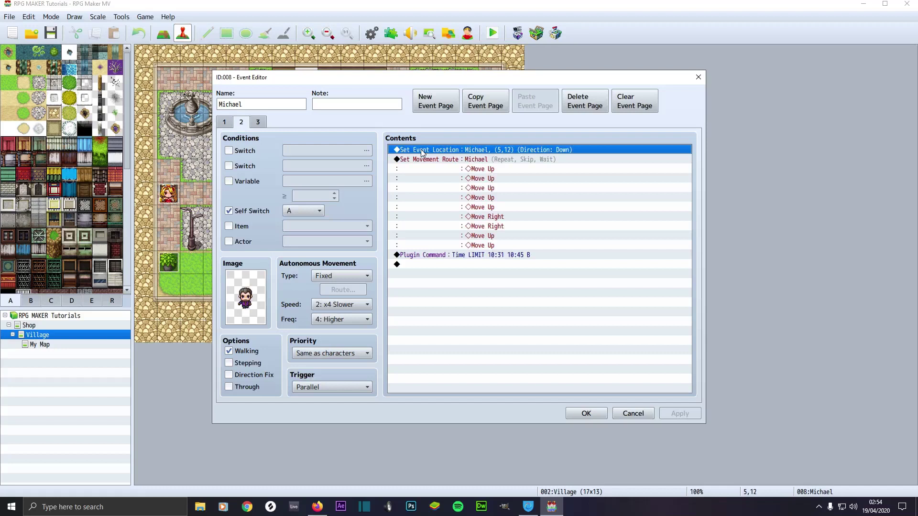
# Step: Append a Set Event Location command to page 2 that places the named NPC event at (5,12) facing Up
pyautogui.click(425, 266)
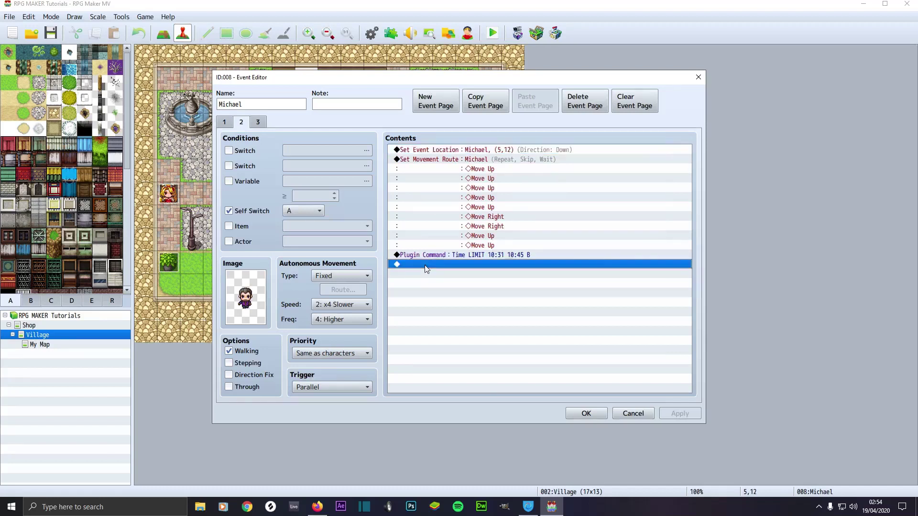
pyautogui.doubleClick(424, 265)
pyautogui.click(440, 125)
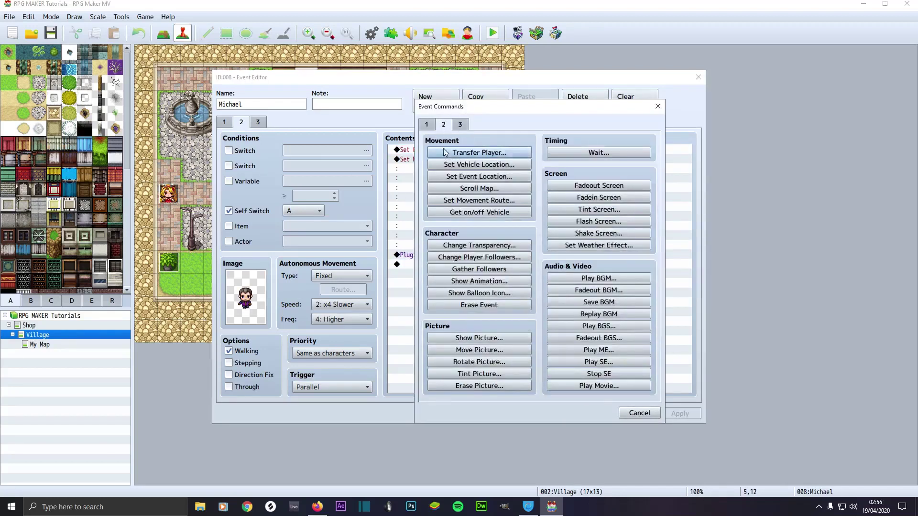
pyautogui.click(454, 180)
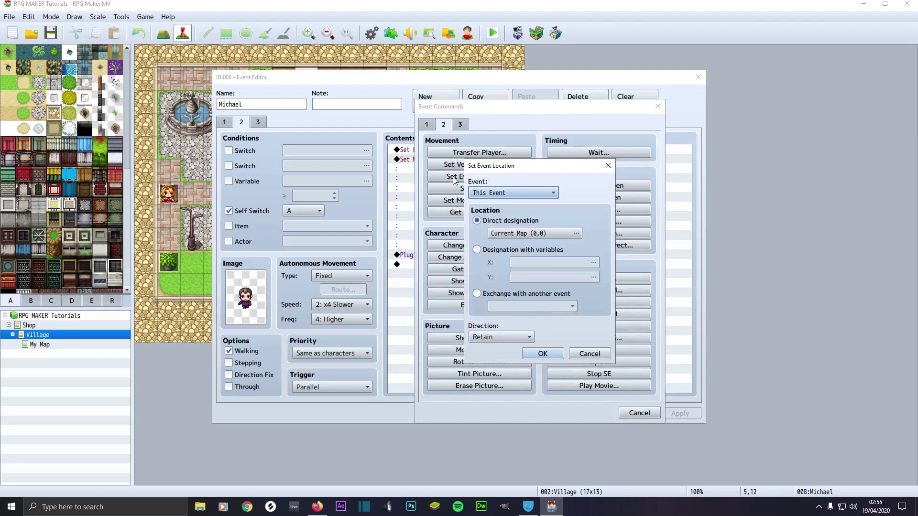
pyautogui.click(489, 193)
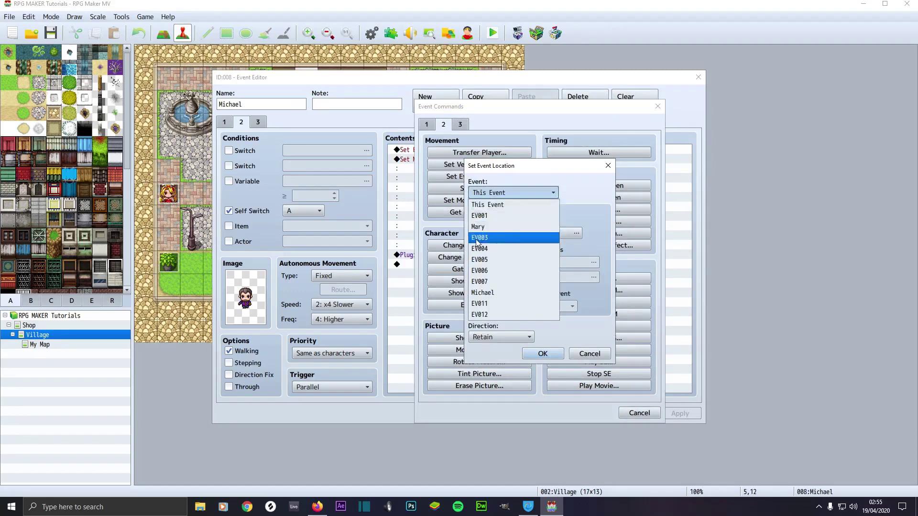
pyautogui.click(479, 295)
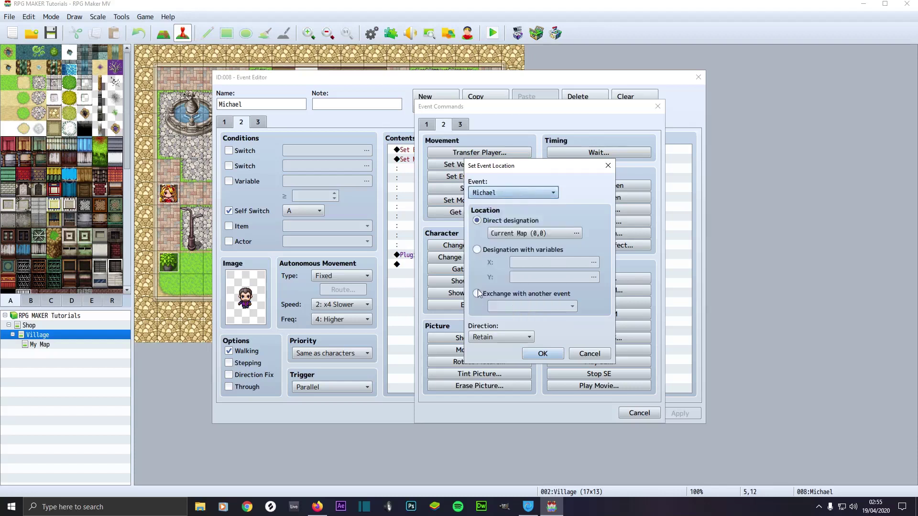
pyautogui.click(504, 234)
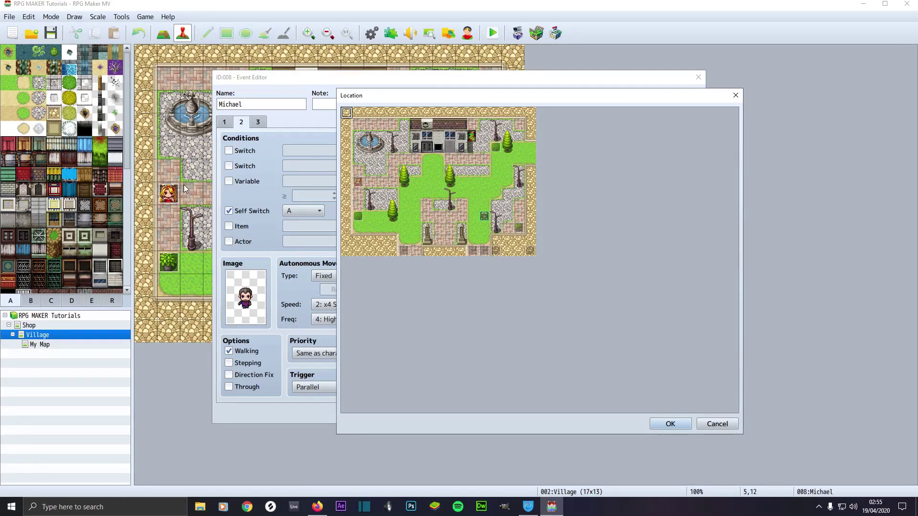
pyautogui.doubleClick(403, 250)
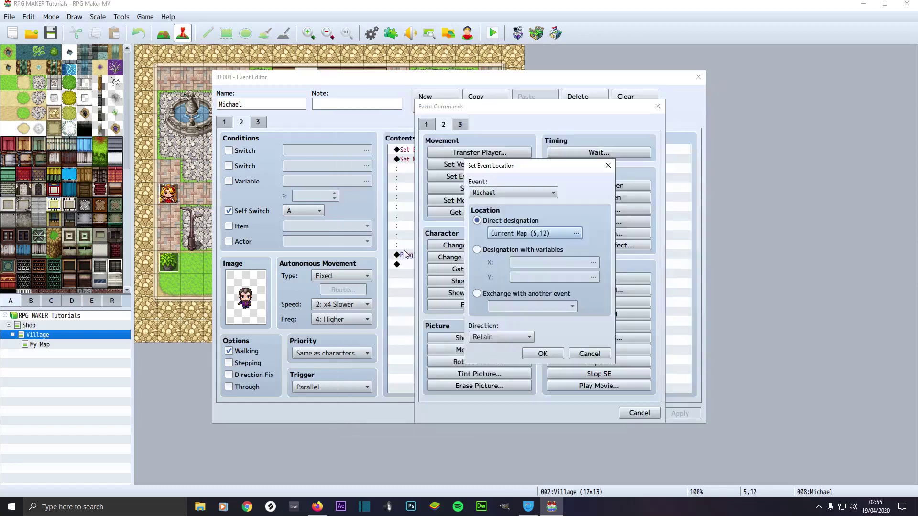
pyautogui.click(502, 338)
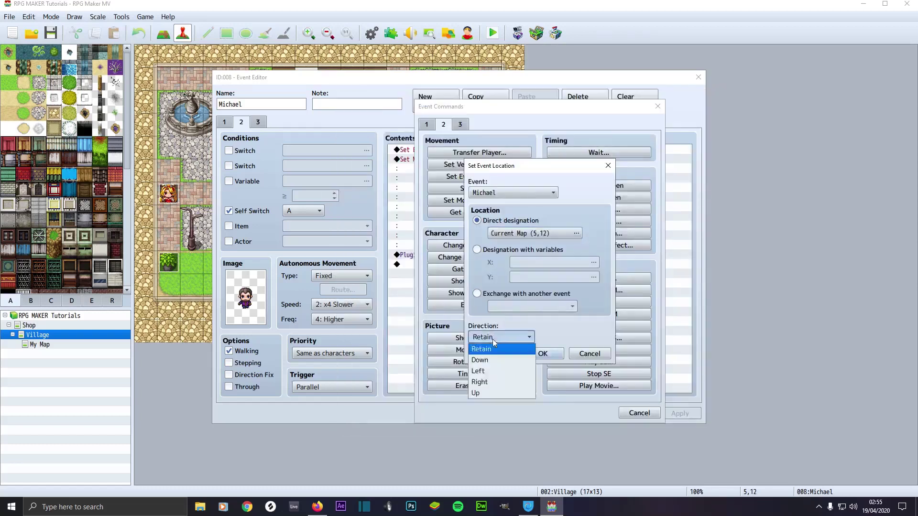
pyautogui.click(486, 395)
pyautogui.click(544, 354)
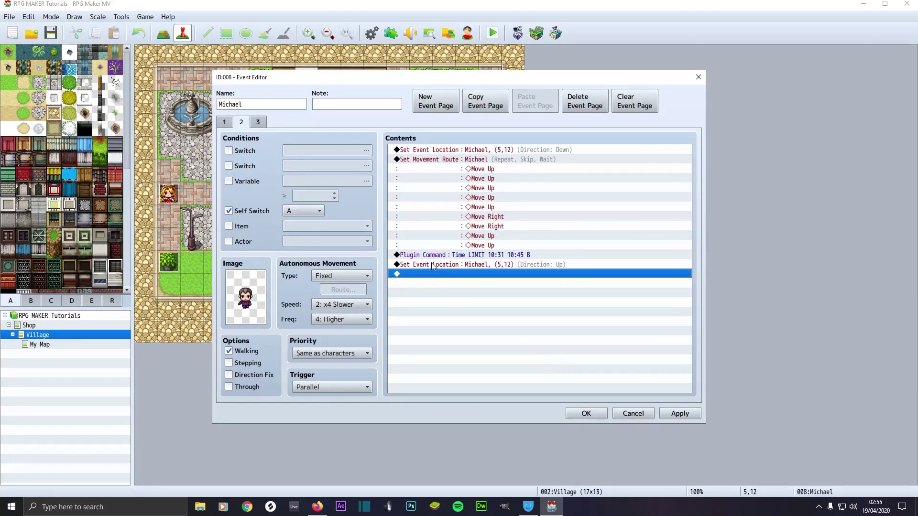
# Step: Delete the Set Event Location command with direction Up from the end of page 2
pyautogui.click(433, 265)
pyautogui.press('Delete')
# Step: Examine page 2's event location and movement route commands and compare them with page 1's image and contents
pyautogui.click(426, 151)
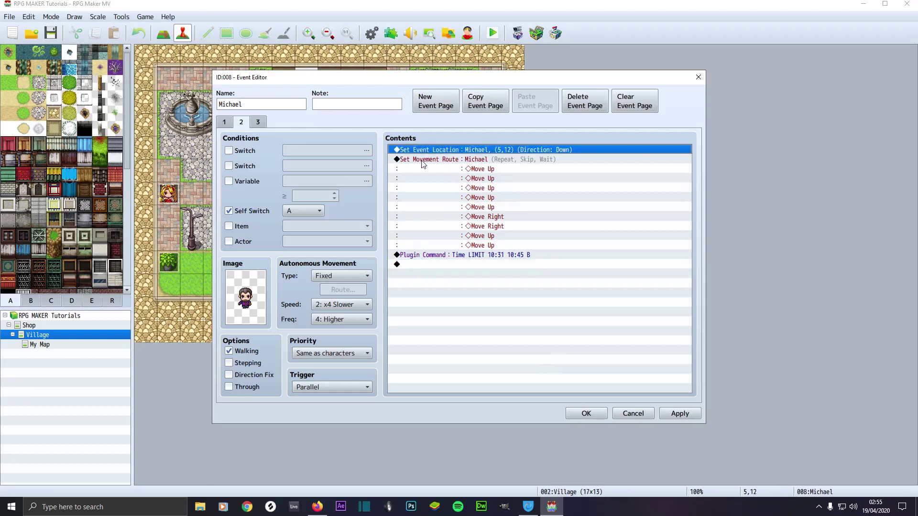
pyautogui.click(423, 162)
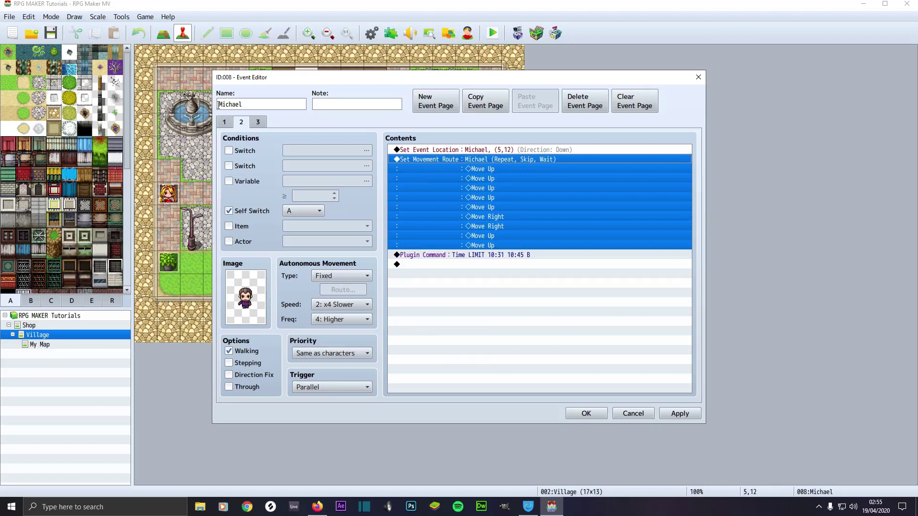
pyautogui.click(224, 123)
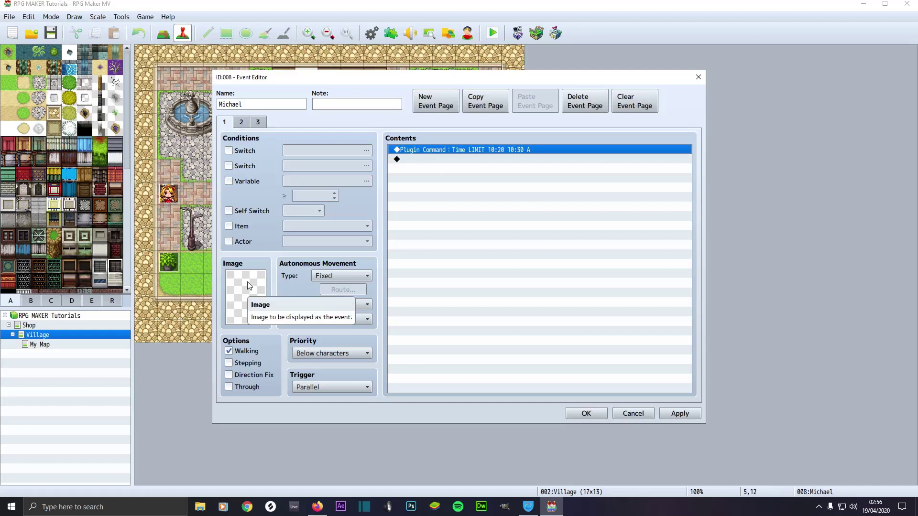
pyautogui.click(241, 123)
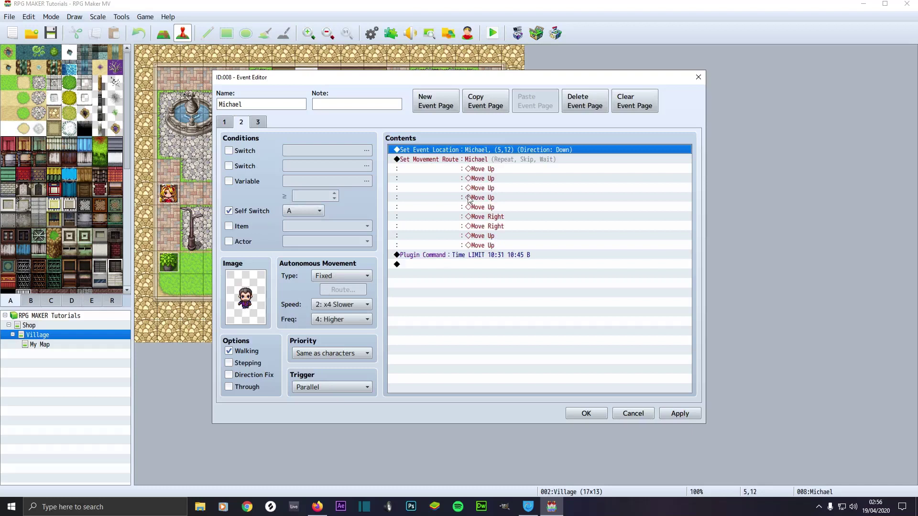
pyautogui.doubleClick(459, 264)
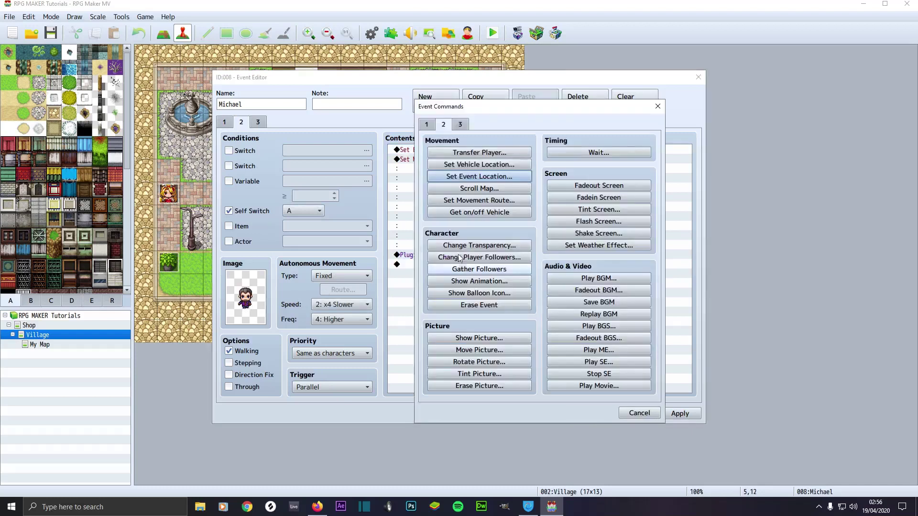
pyautogui.click(467, 201)
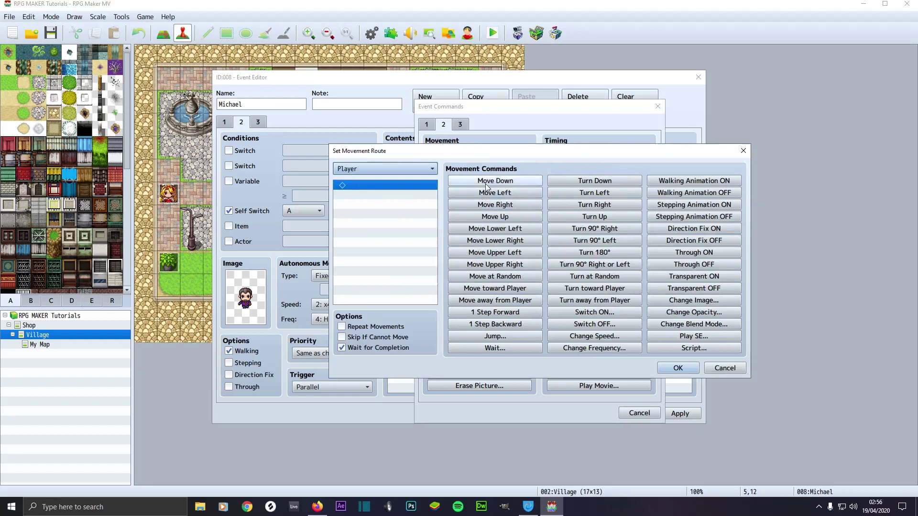
pyautogui.click(360, 340)
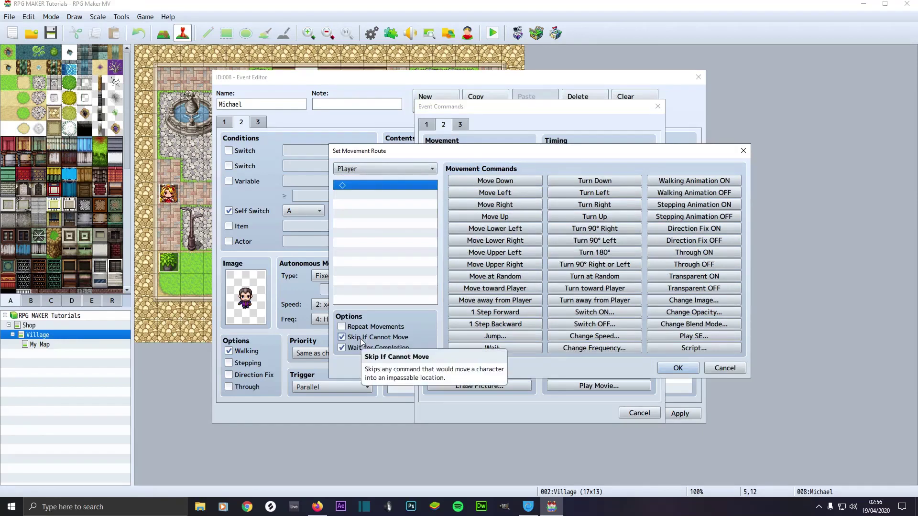
pyautogui.click(361, 326)
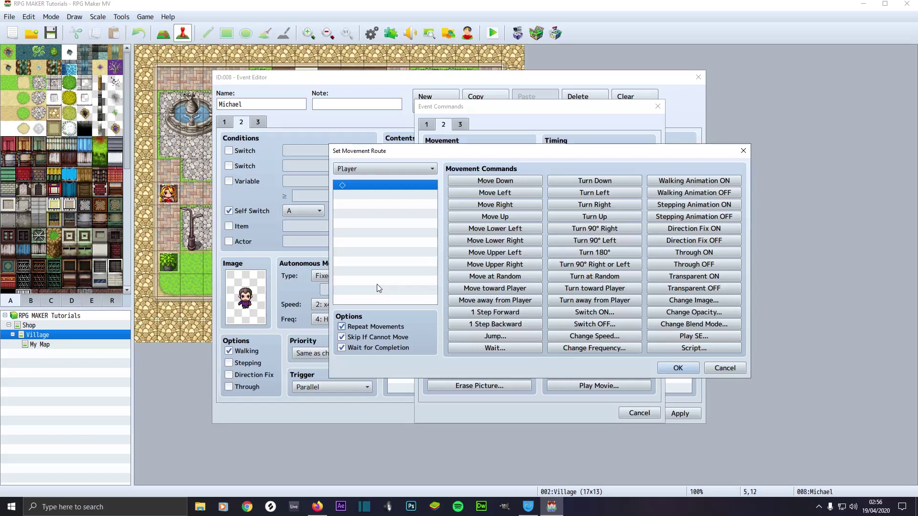
pyautogui.click(725, 367)
pyautogui.click(640, 413)
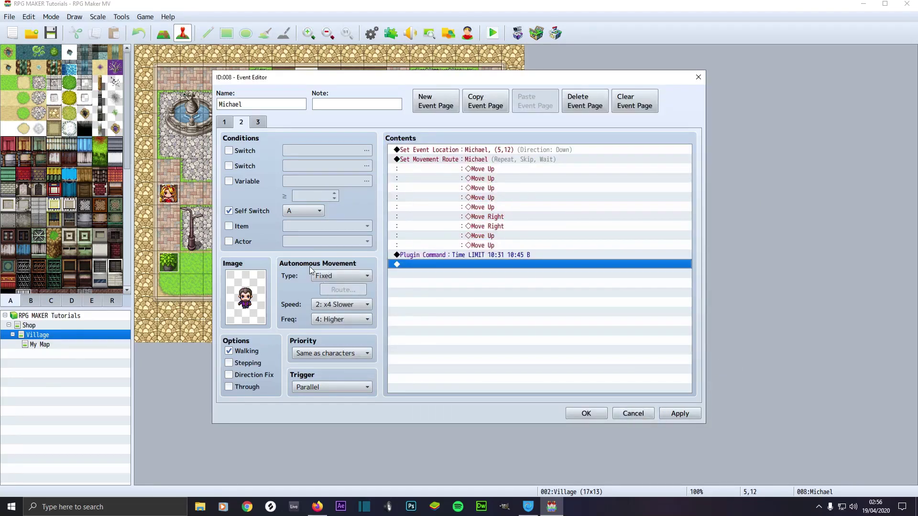
# Step: Set the autonomous movement type on event page 2 to Custom
pyautogui.click(342, 276)
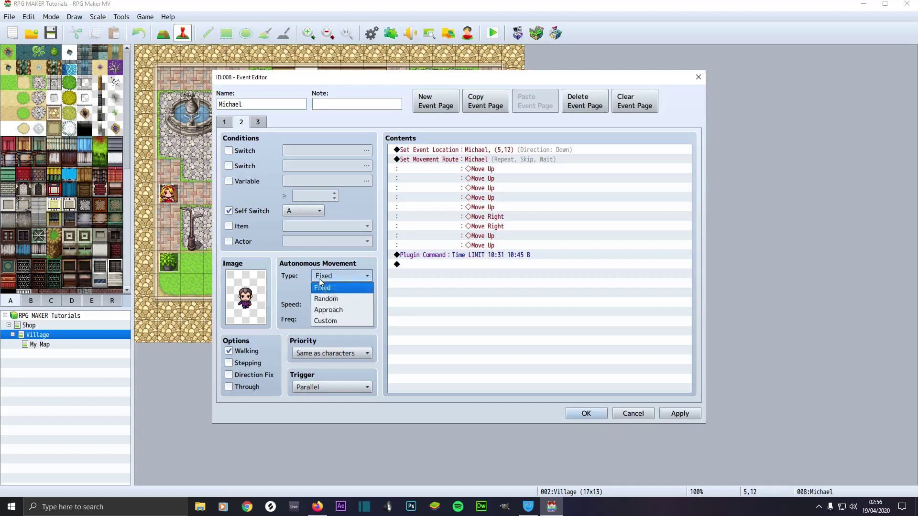
pyautogui.click(333, 320)
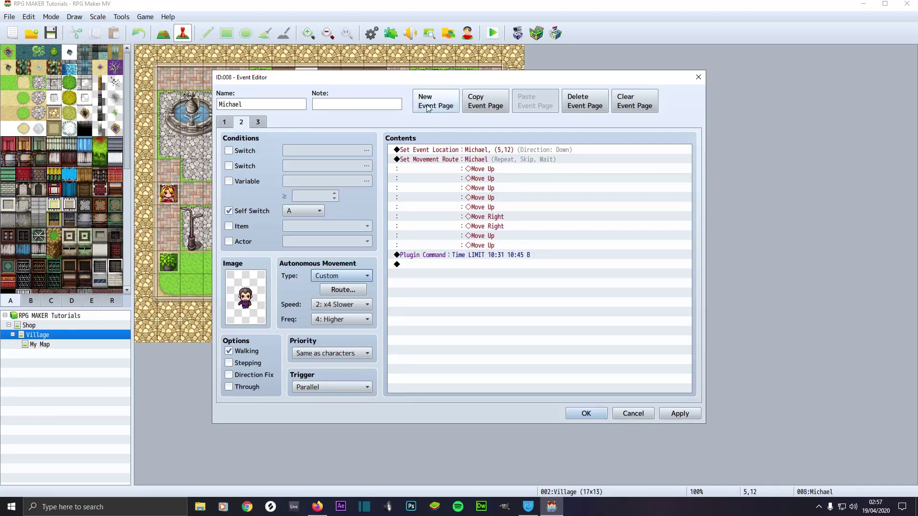
# Step: Check the self switch condition and settings on event page 3, and the priority options on page 2
pyautogui.click(257, 123)
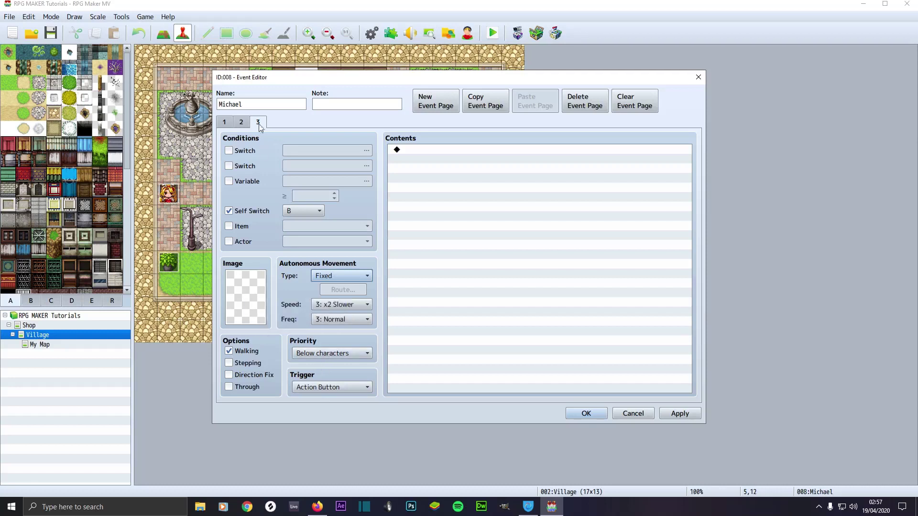
pyautogui.click(242, 123)
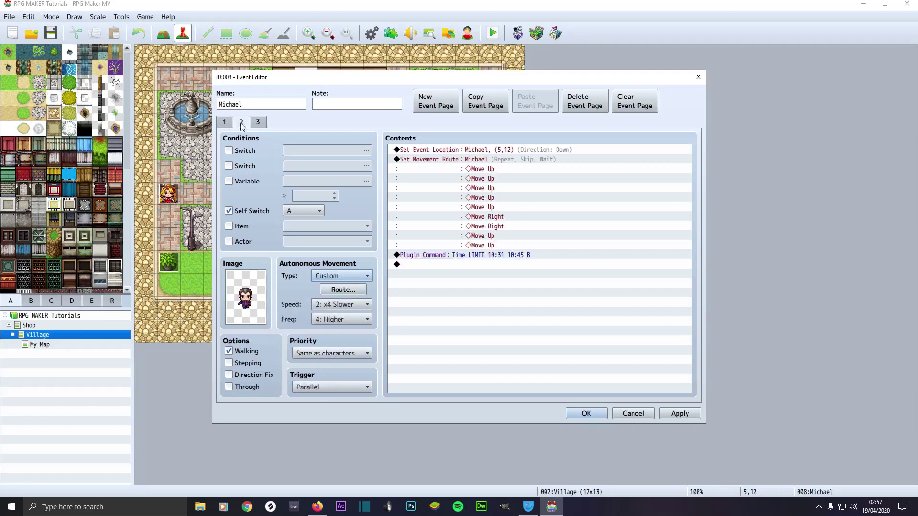
pyautogui.click(316, 355)
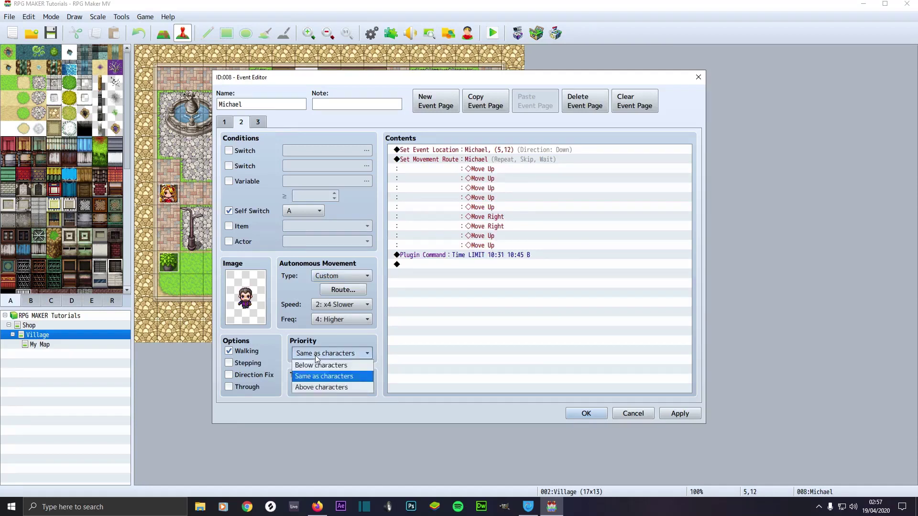
pyautogui.click(278, 358)
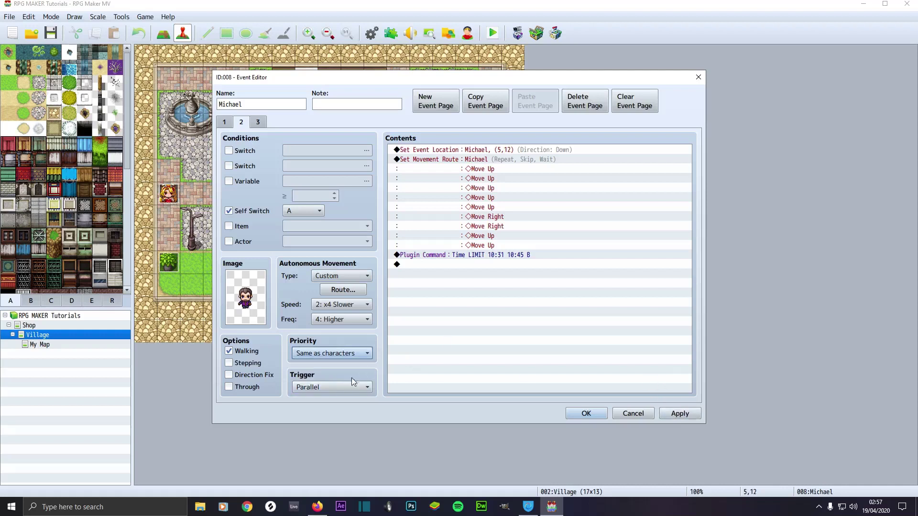
# Step: Keep the Parallel trigger on page 2 and save the changes to the Village NPC event
pyautogui.click(328, 387)
pyautogui.click(328, 386)
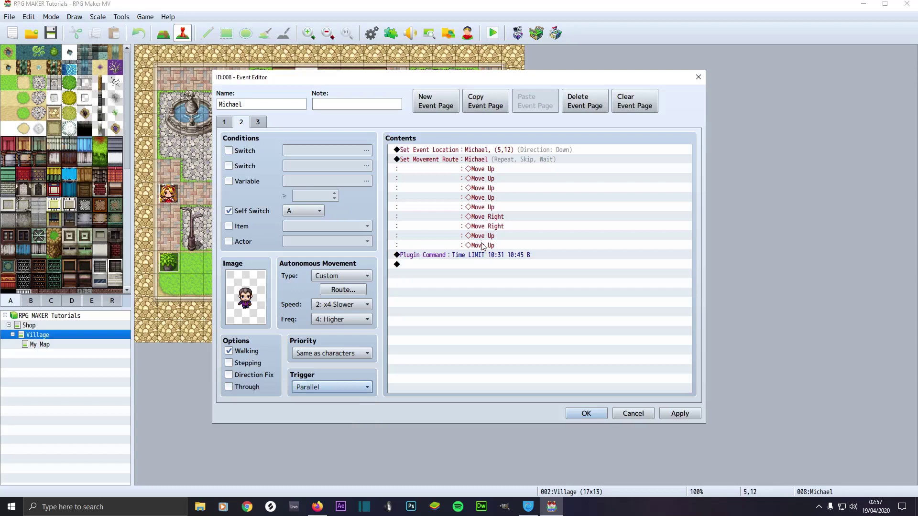
pyautogui.click(683, 415)
pyautogui.click(587, 414)
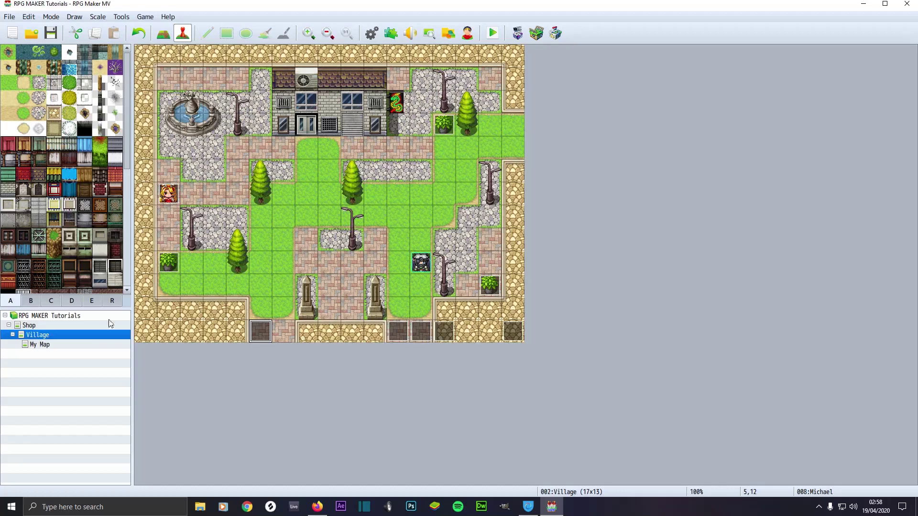
# Step: Open the NPC event at (12,16) on My Map and examine the commands and conditions on pages 1 and 2
pyautogui.click(43, 345)
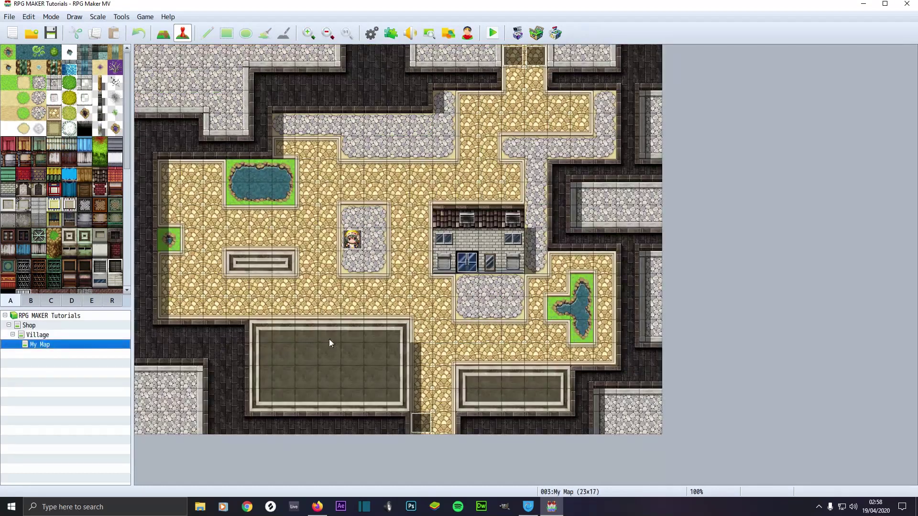
pyautogui.doubleClick(420, 424)
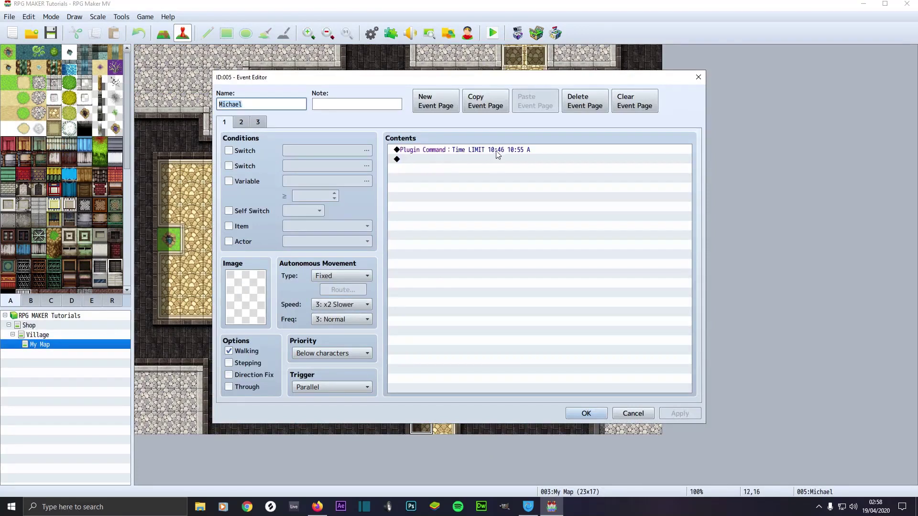
pyautogui.click(241, 122)
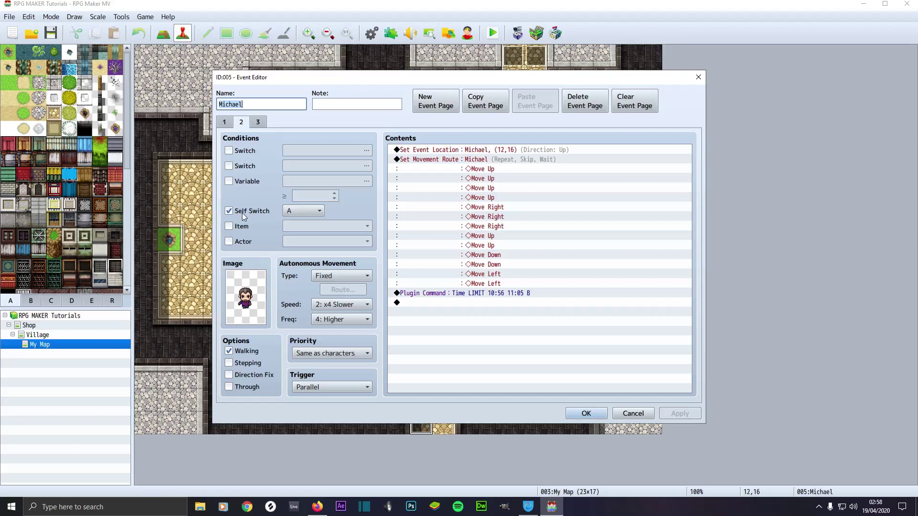
# Step: Check page 2's Set Event Location command and its target tile (12,16) on the current map, keeping direction Up
pyautogui.doubleClick(420, 151)
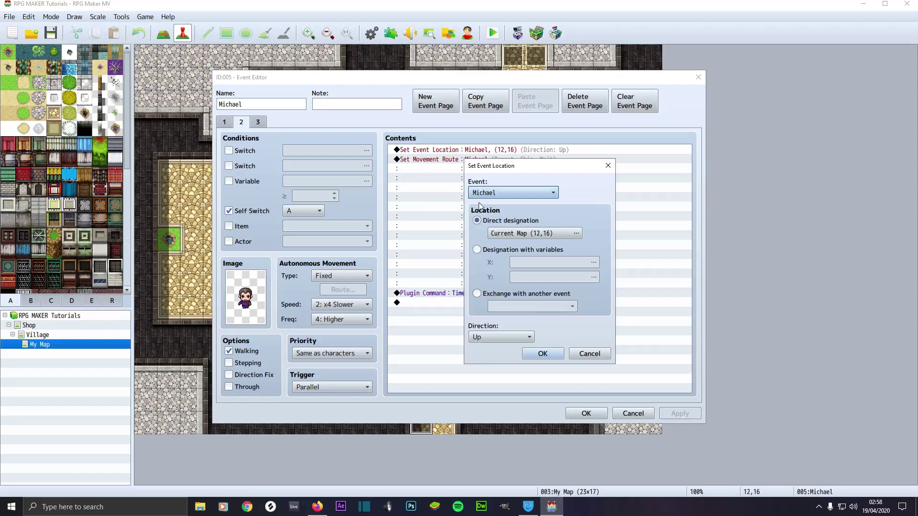
pyautogui.click(515, 235)
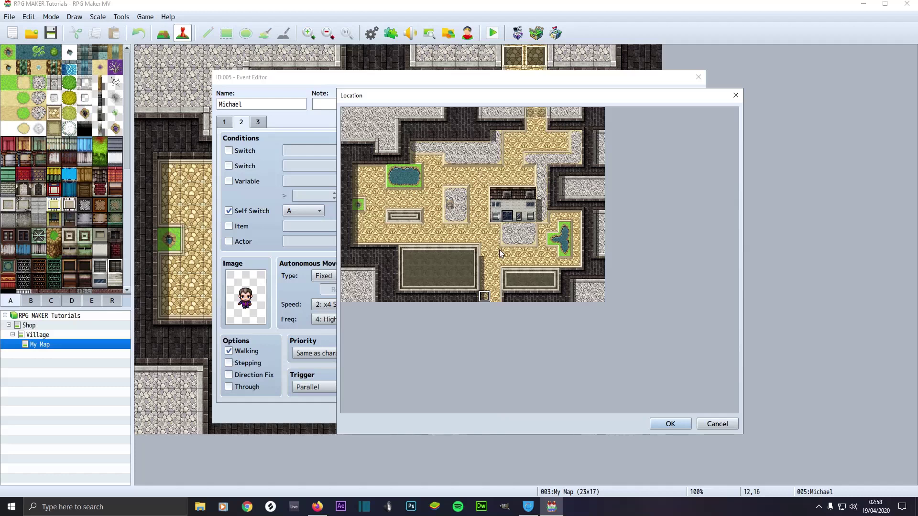
pyautogui.doubleClick(486, 297)
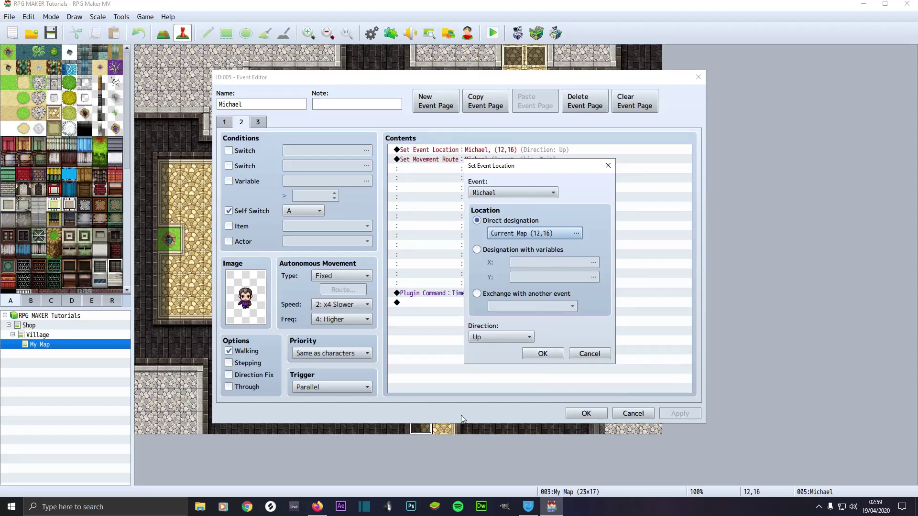
pyautogui.click(544, 356)
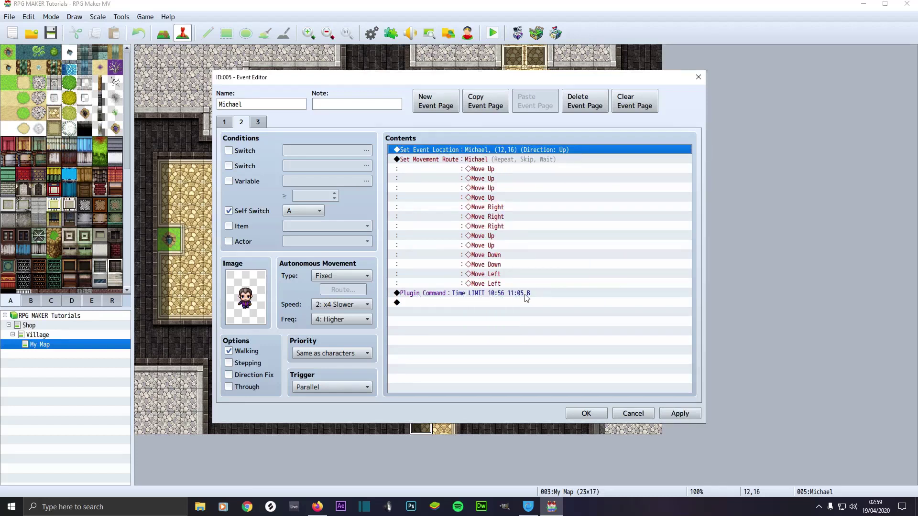
# Step: Review page 3's self switch B condition and page 2's Time LIMIT command, and save the My Map event
pyautogui.click(258, 122)
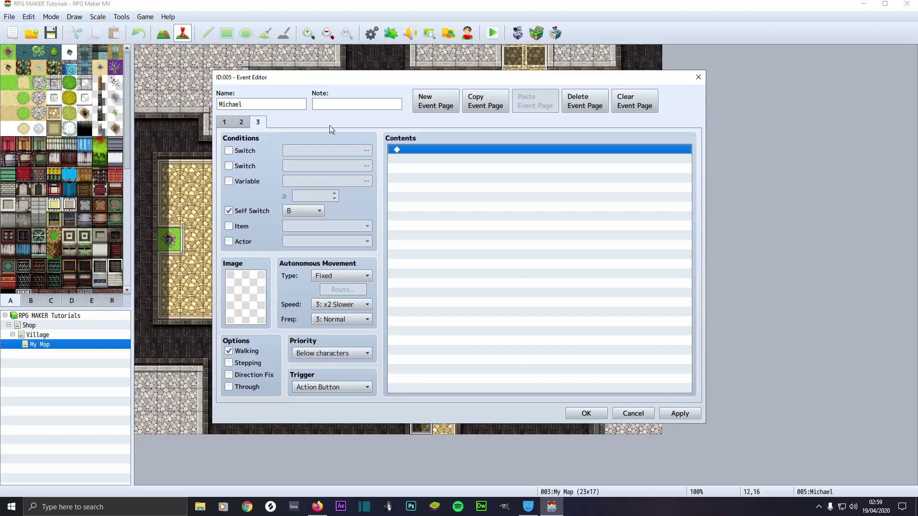
pyautogui.click(245, 122)
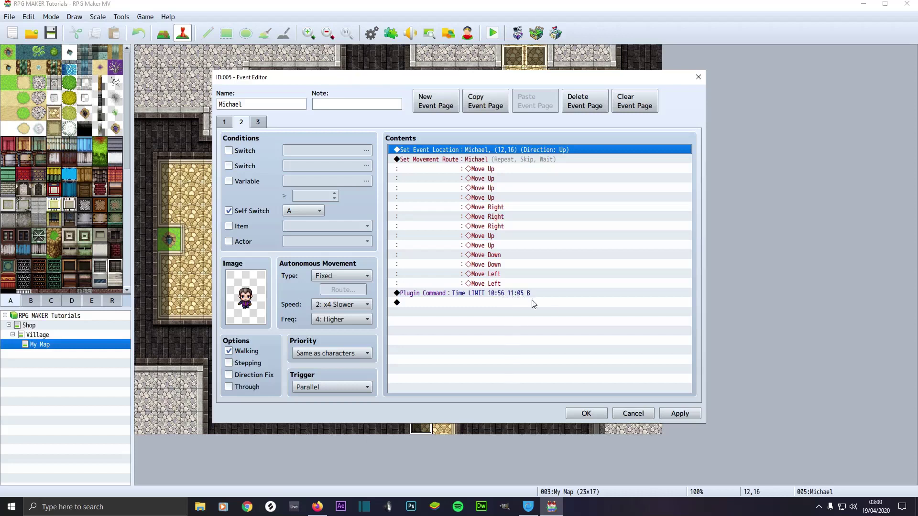
pyautogui.click(677, 414)
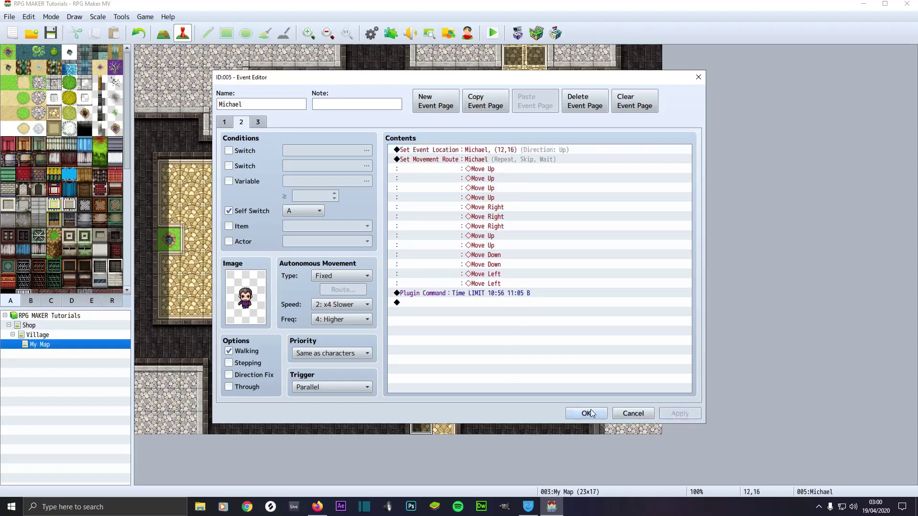
pyautogui.click(586, 414)
# Step: Save the game changes and start a new game in a playtest
pyautogui.click(492, 34)
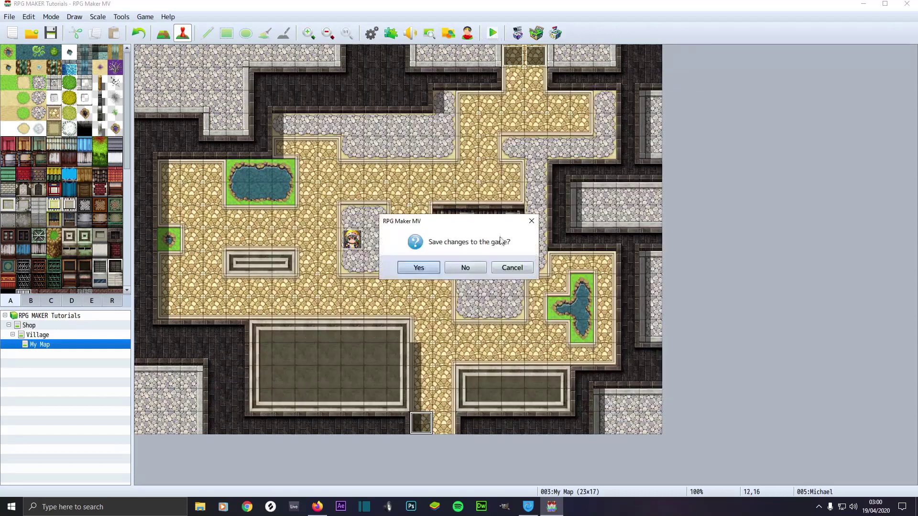
pyautogui.click(419, 268)
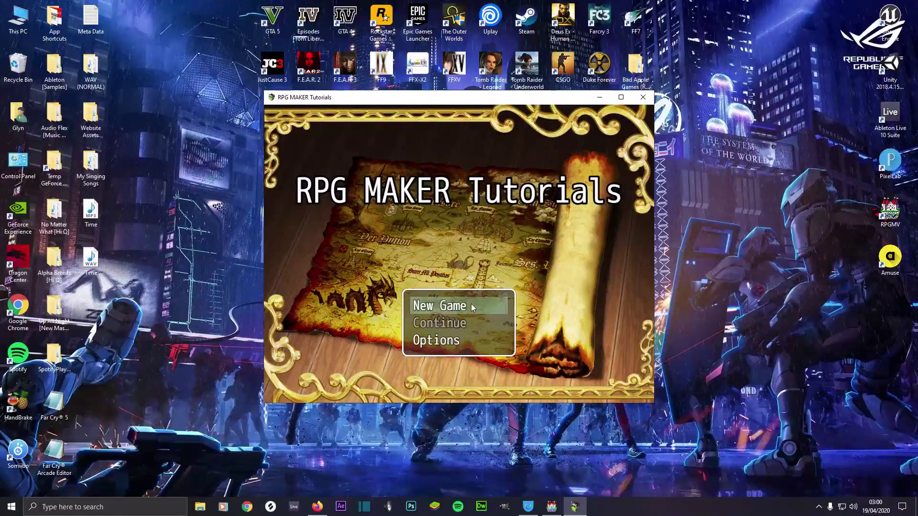
pyautogui.click(472, 307)
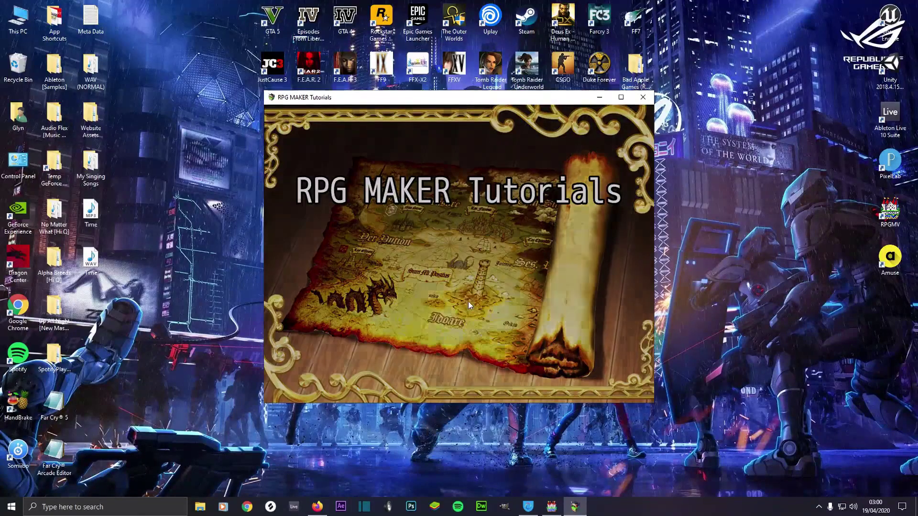
# Step: Watch the NPC appear at the Village's south entrance and walk its scheduled route towards the building
pyautogui.press('Up')
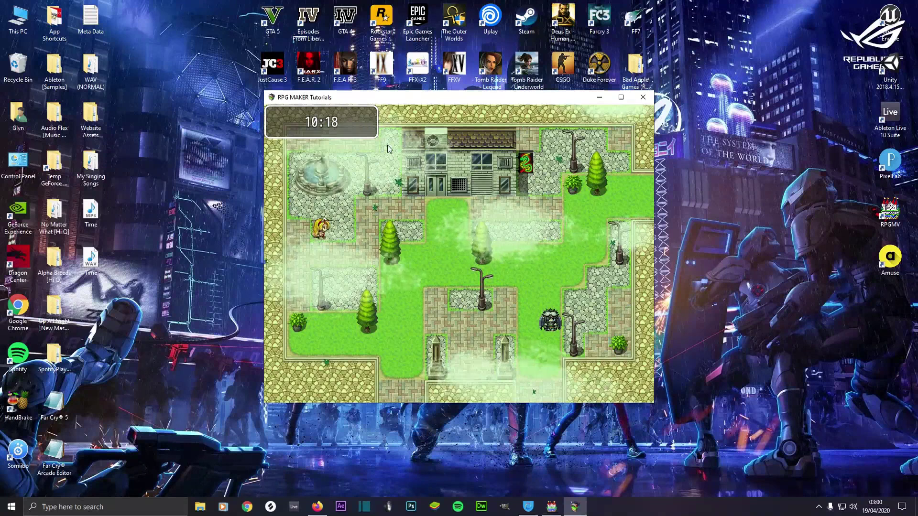
pyautogui.press('Down')
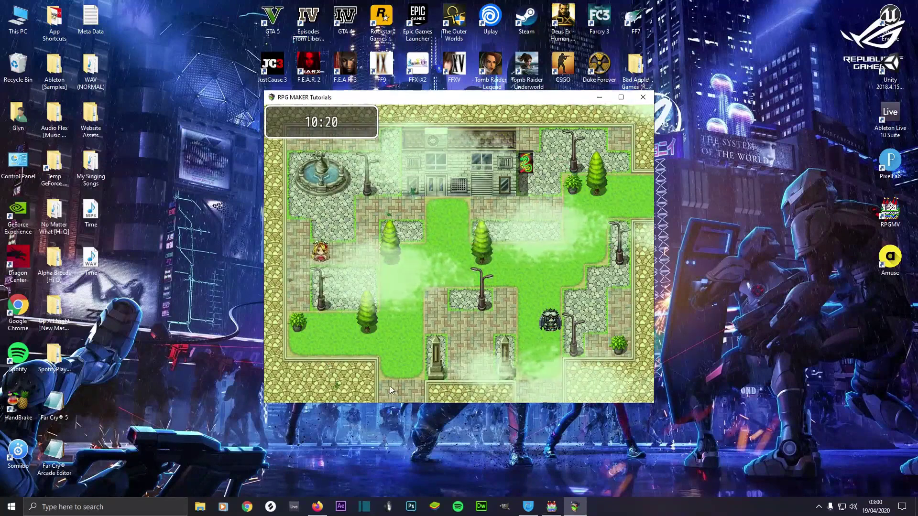
pyautogui.click(390, 354)
pyautogui.press('Up')
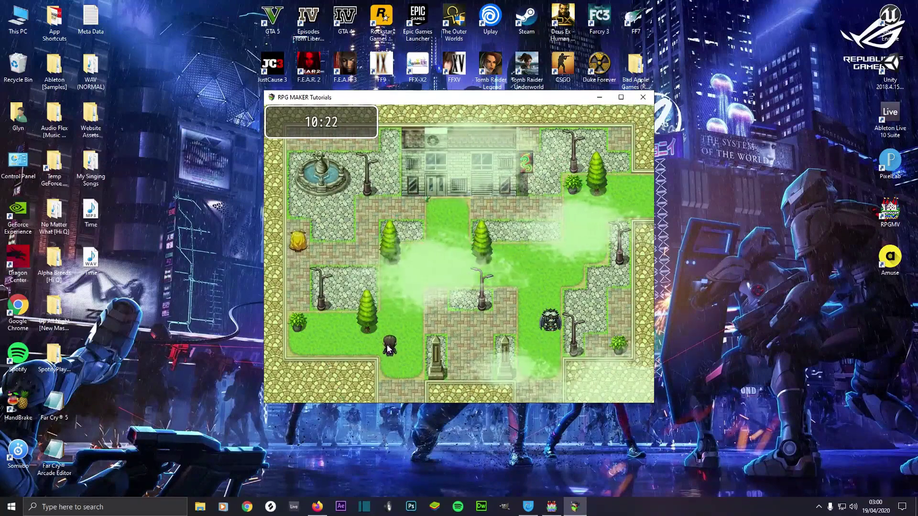
pyautogui.press('Up')
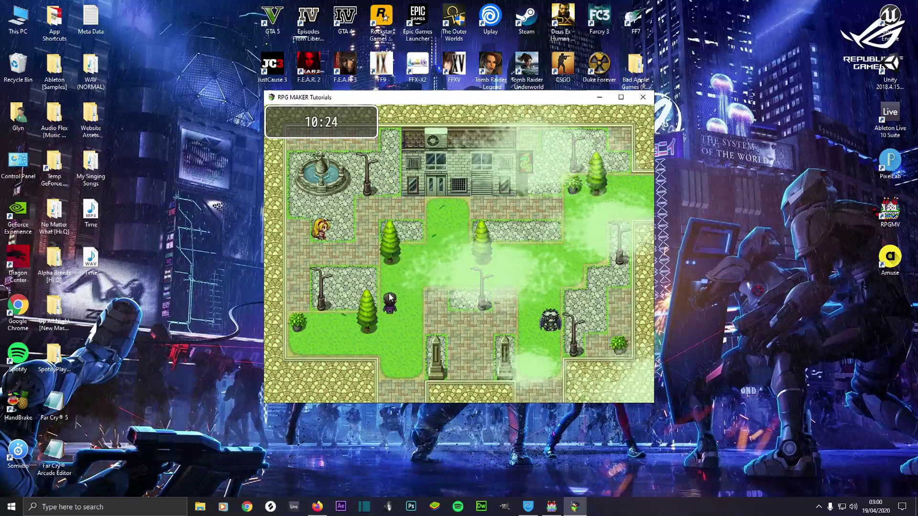
pyautogui.press('Right')
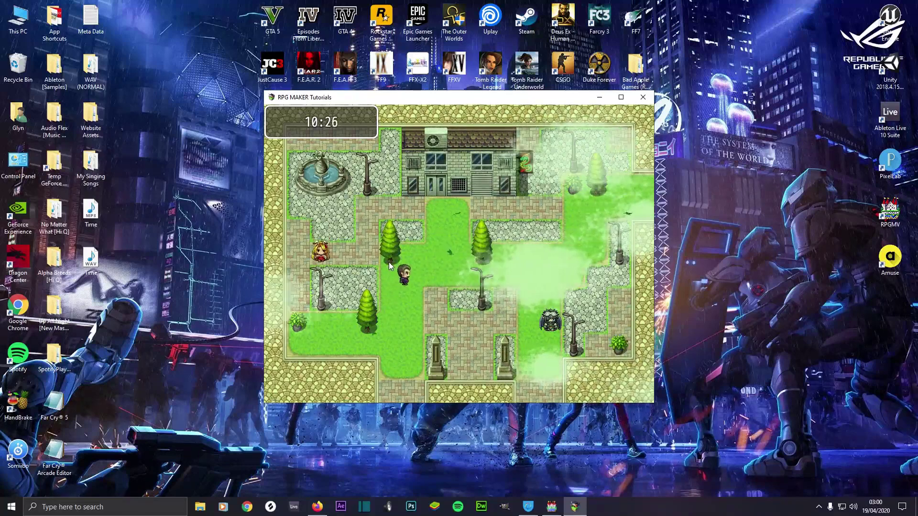
pyautogui.press('Up')
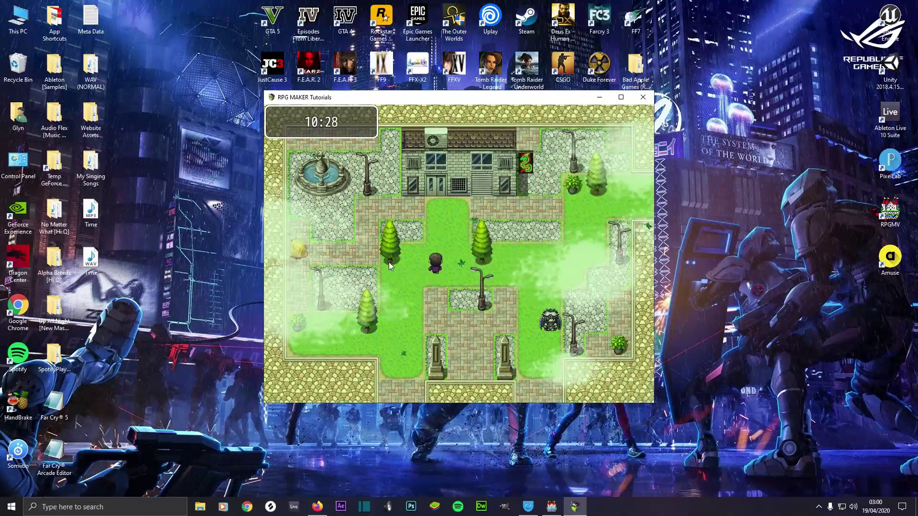
# Step: Lead the player through the Village's south exit to test the NPC's schedule on My Map, and return to the editor
pyautogui.press('Up')
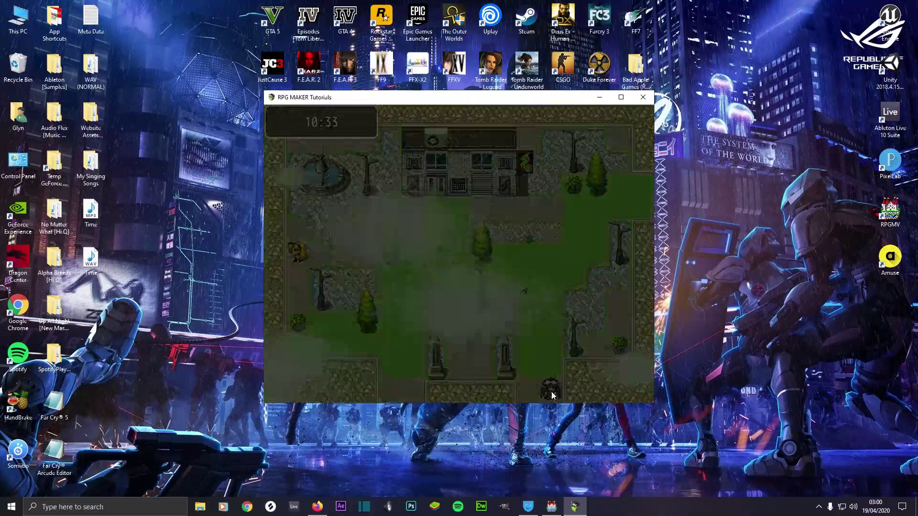
pyautogui.press('Down')
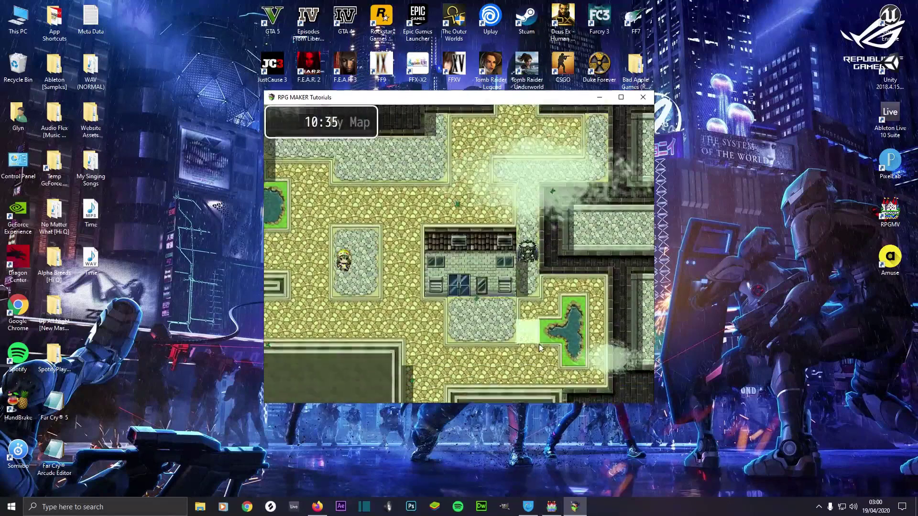
pyautogui.press('Right')
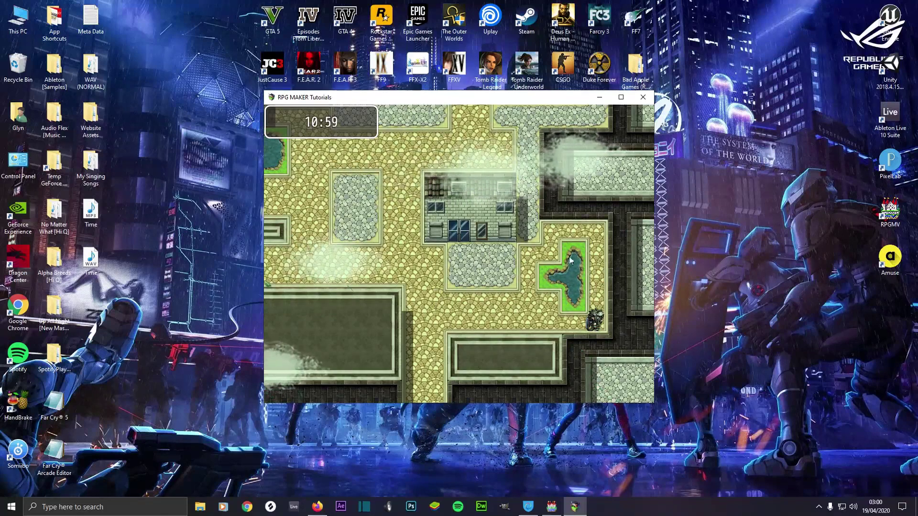
pyautogui.click(643, 97)
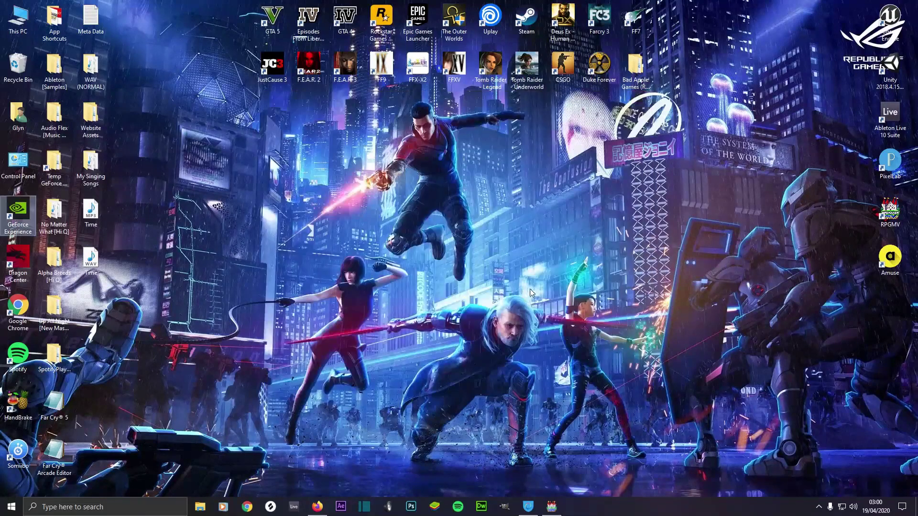
pyautogui.click(557, 505)
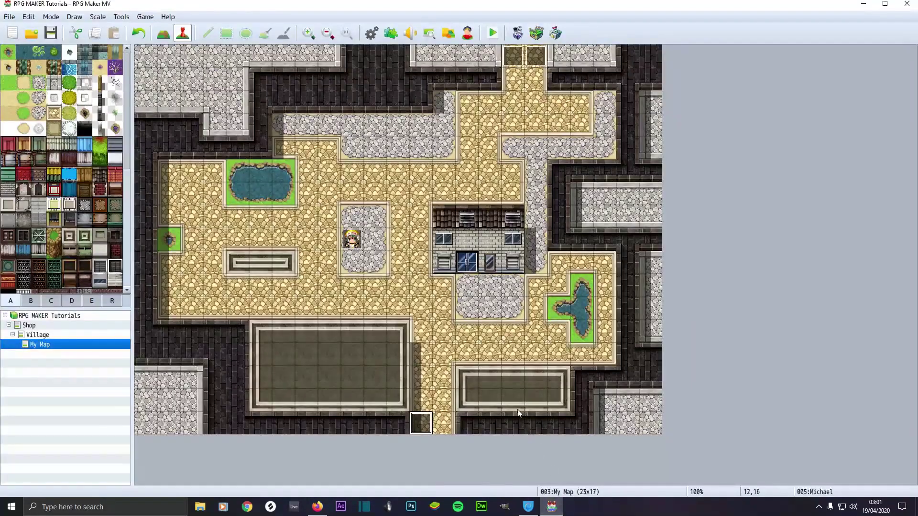